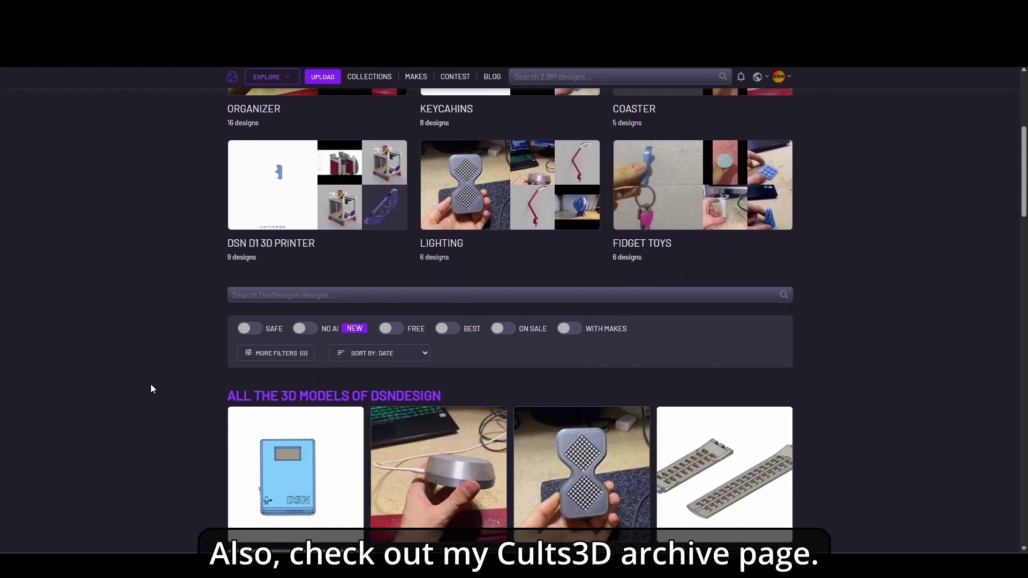
pyautogui.scroll(-3, 152, 390)
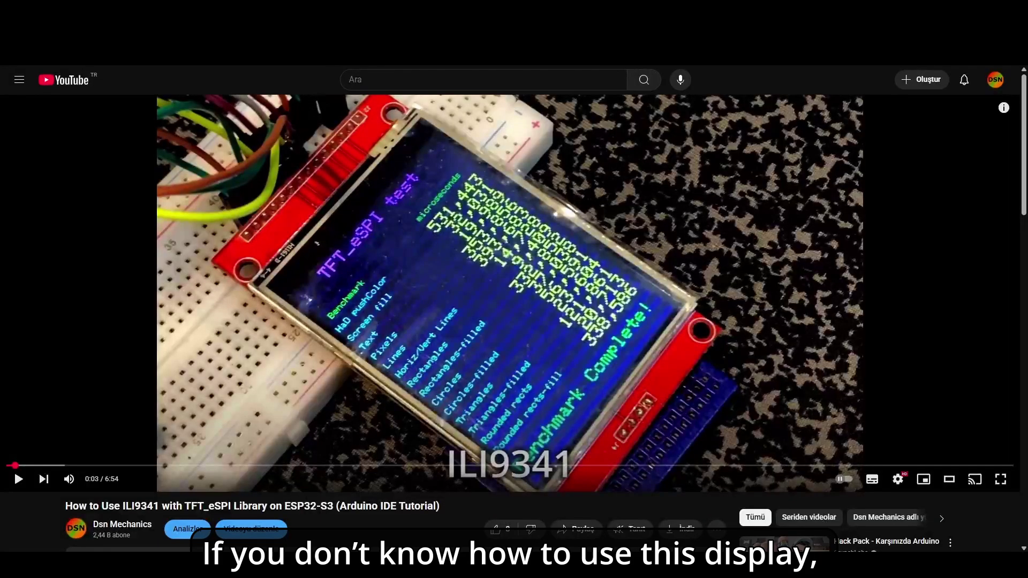
# Play the ILI9341 TFT_eSPI display tutorial in the YouTube player.
pyautogui.click(853, 309)
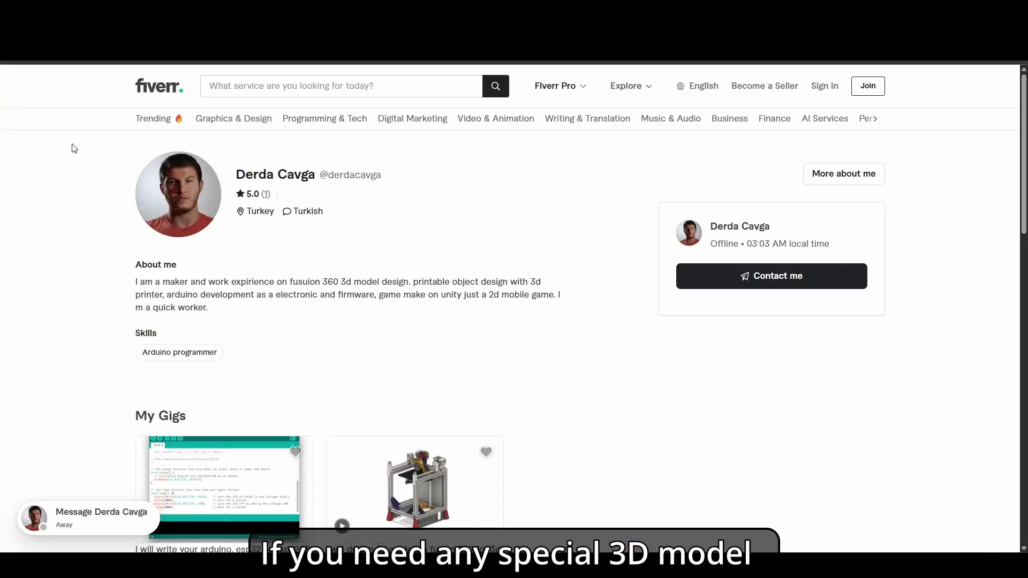
pyautogui.scroll(-2, 71, 149)
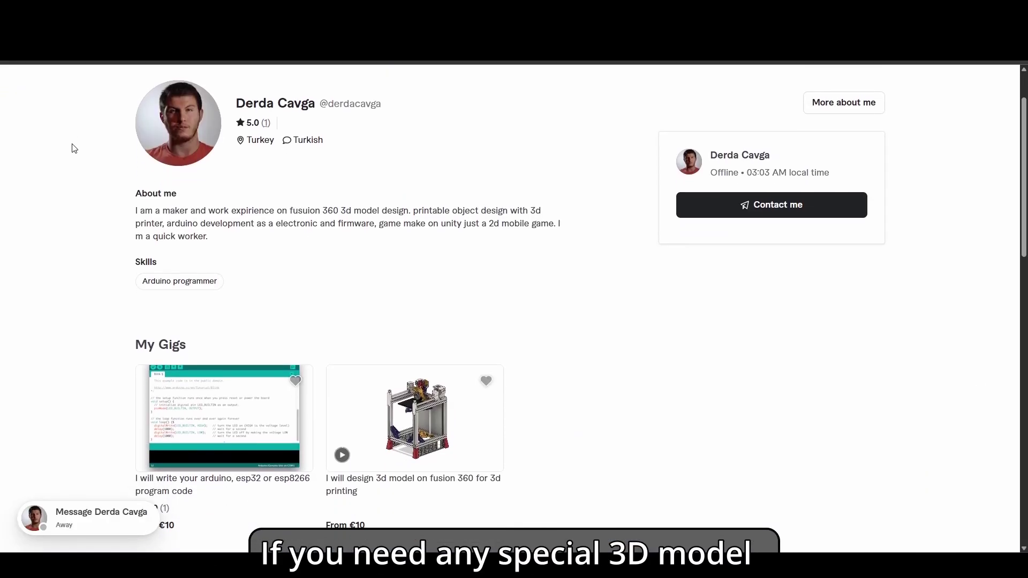
pyautogui.scroll(-2, 71, 158)
pyautogui.scroll(-2, 77, 193)
pyautogui.scroll(-2, 77, 219)
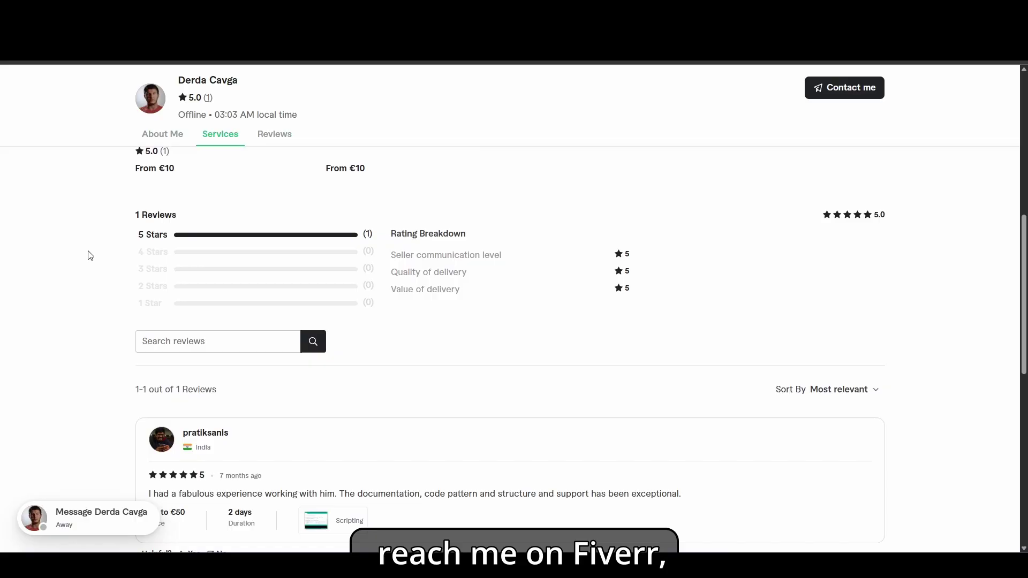
pyautogui.scroll(-1, 126, 310)
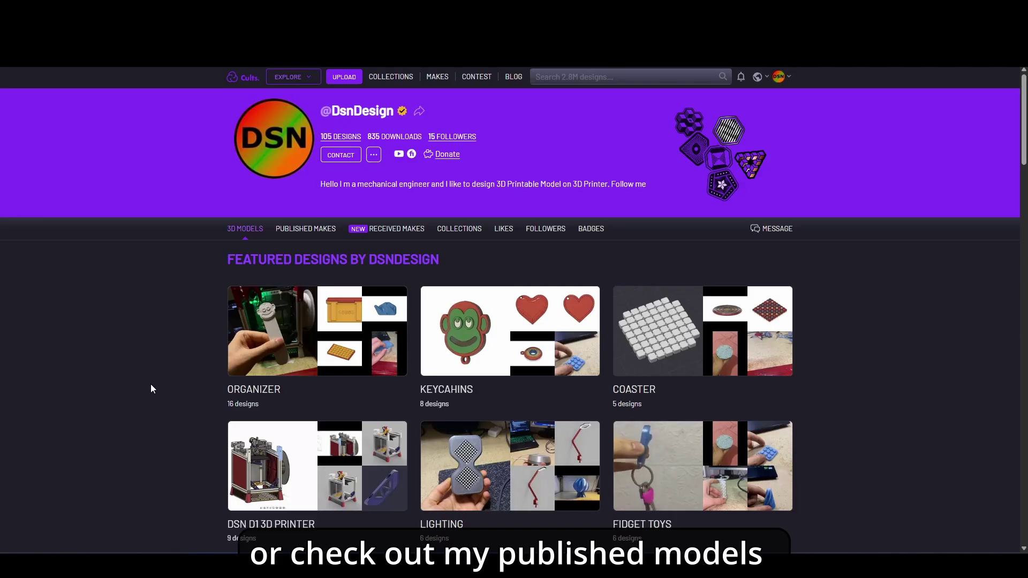
pyautogui.scroll(-4, 152, 387)
pyautogui.scroll(-3, 151, 385)
pyautogui.scroll(-3, 151, 385)
pyautogui.scroll(-3, 151, 385)
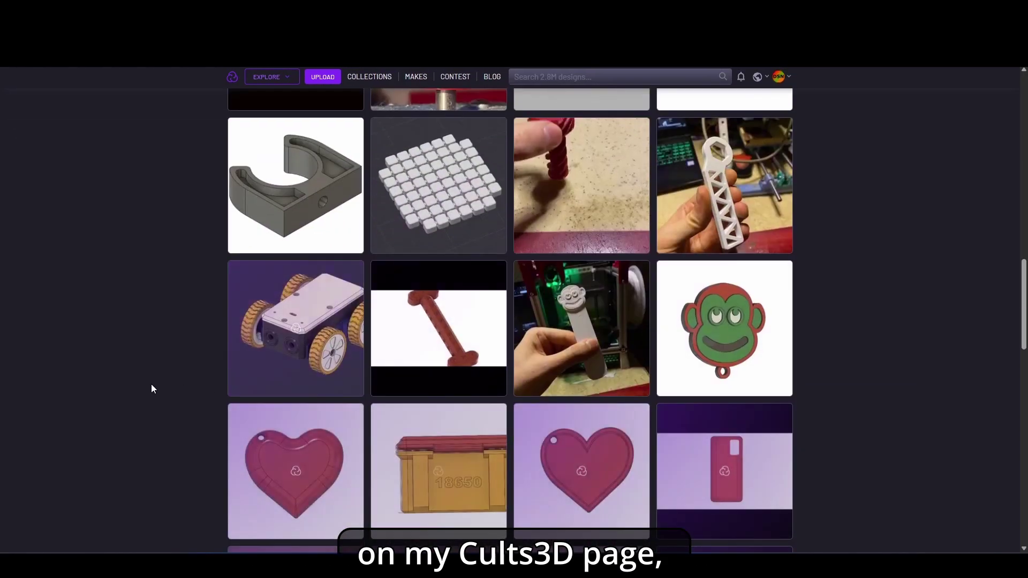
pyautogui.scroll(-3, 151, 384)
pyautogui.scroll(-3, 151, 388)
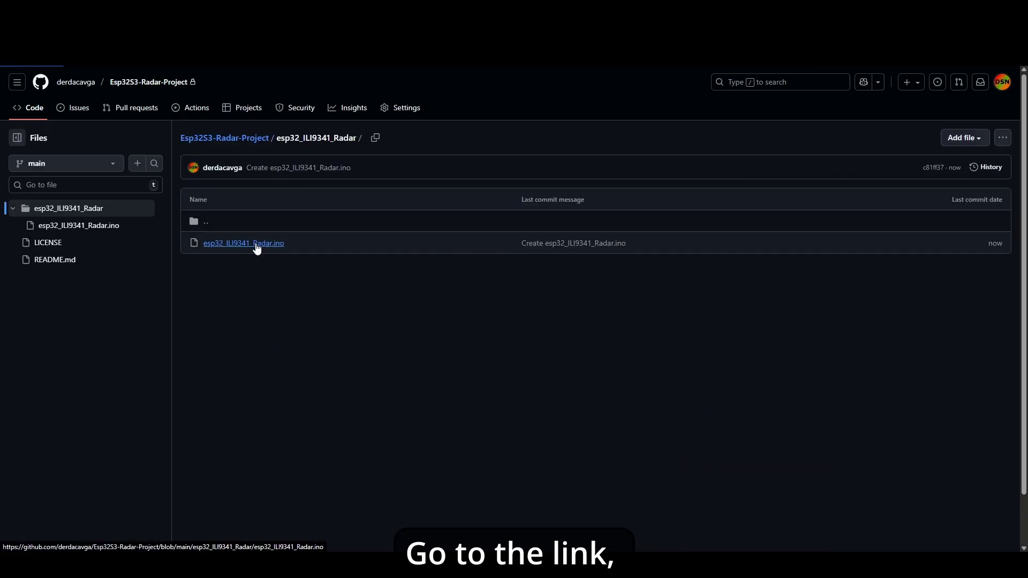
pyautogui.scroll(-3, 624, 337)
pyautogui.scroll(-3, 625, 338)
pyautogui.scroll(-3, 635, 344)
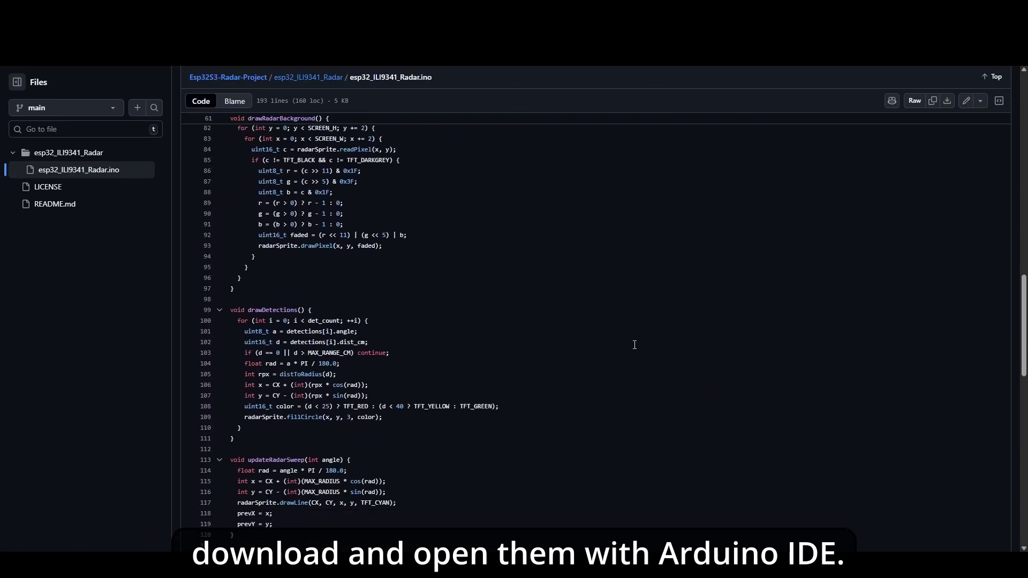
pyautogui.scroll(-3, 635, 345)
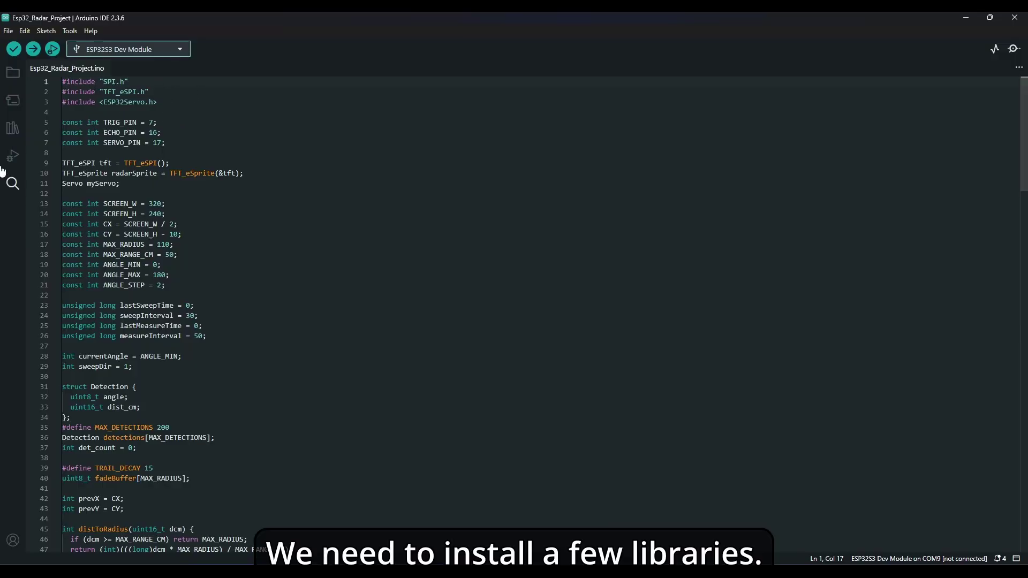
# Open the Library Manager from the sidebar to find TFT_eSPI and ESP32Servo.
pyautogui.click(13, 128)
pyautogui.write('tft_espi')
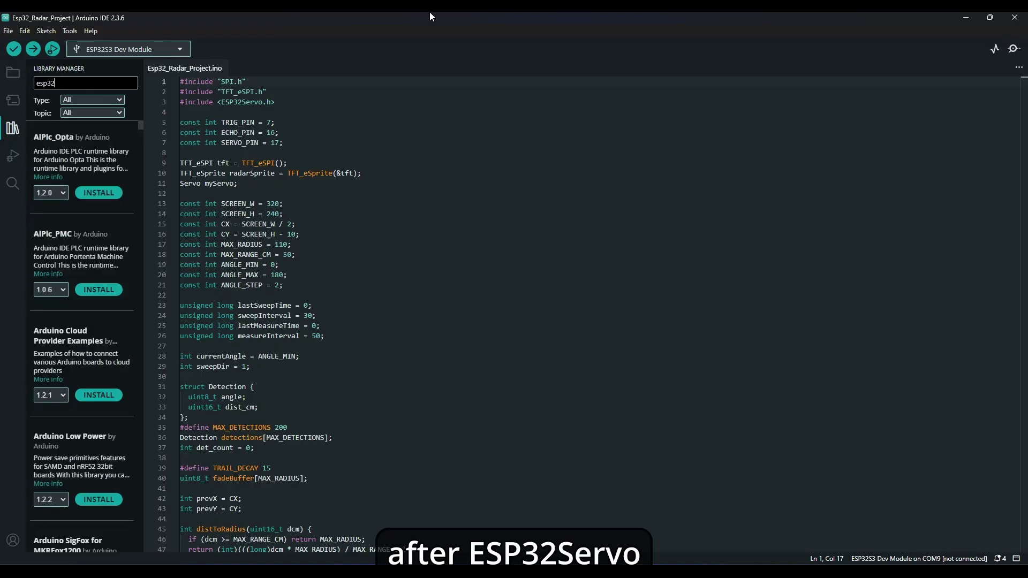
pyautogui.write('Serv')
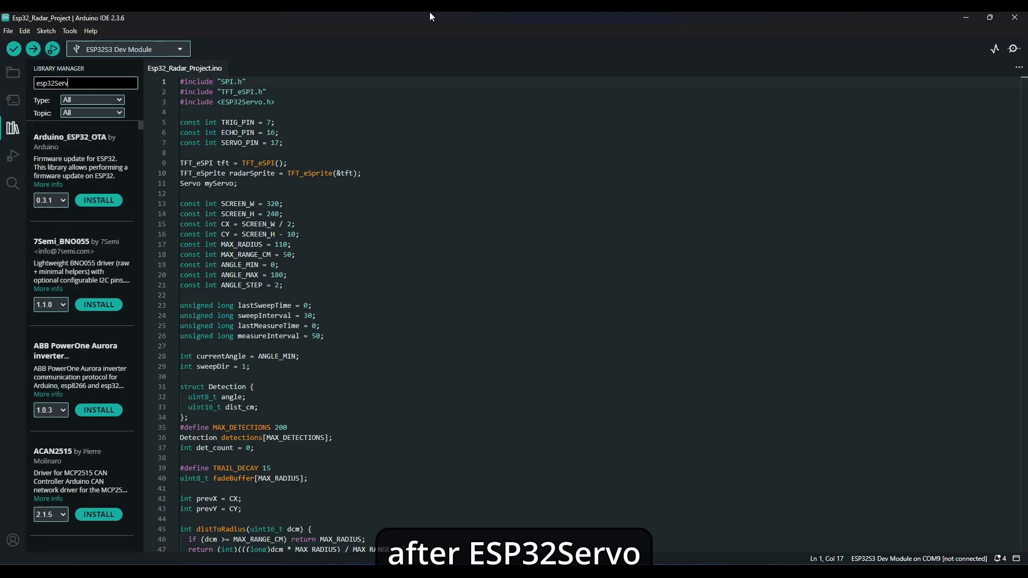
pyautogui.write('o')
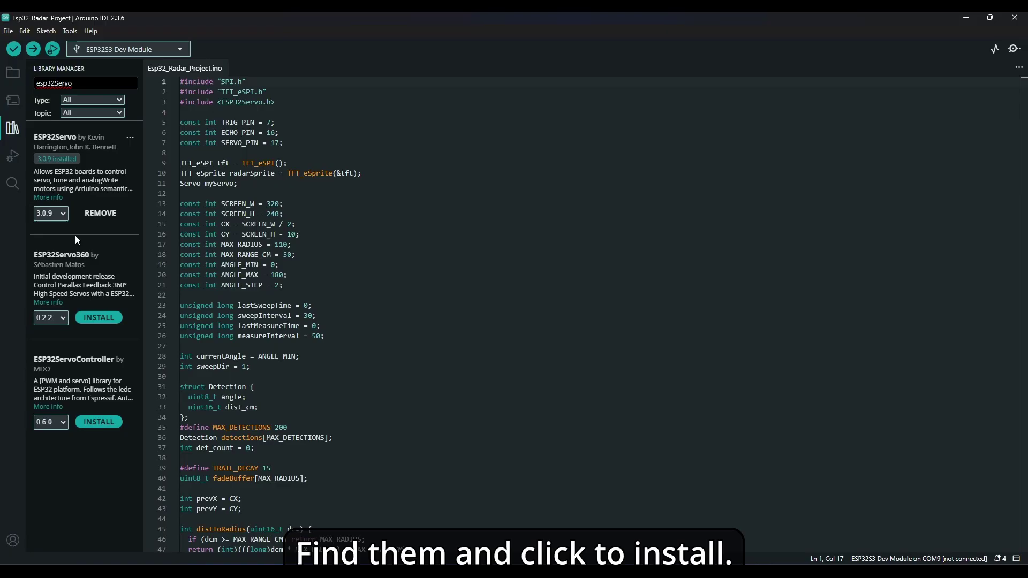
# Close the Library Manager panel and place the cursor on the TRIG_PIN line.
pyautogui.click(7, 133)
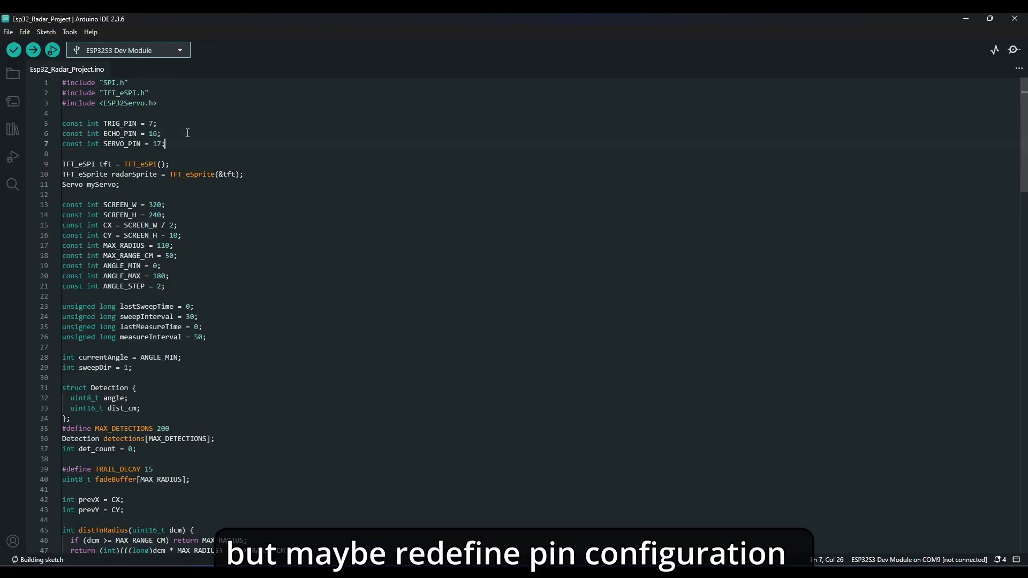
pyautogui.click(185, 121)
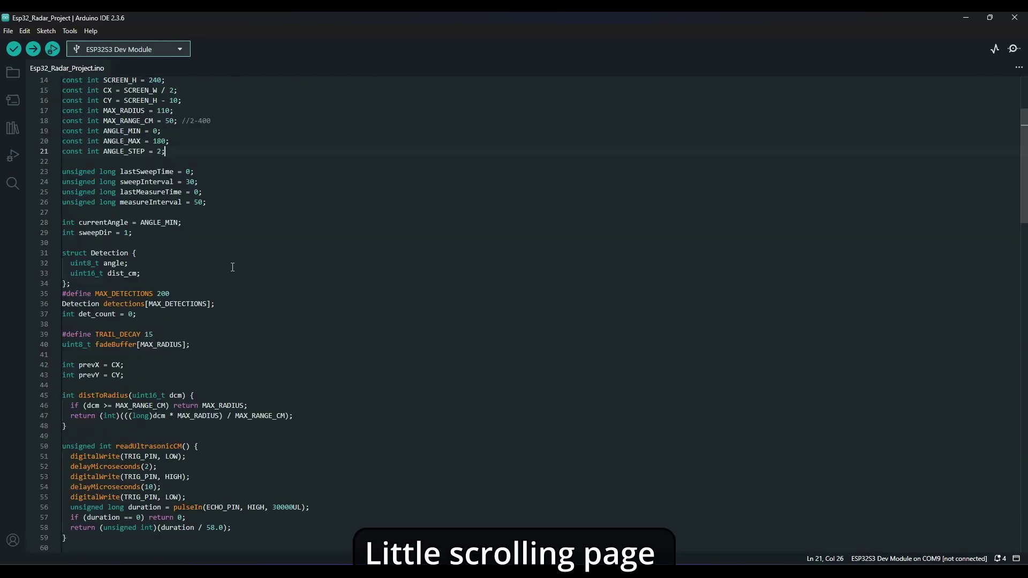
pyautogui.scroll(-3, 229, 268)
pyautogui.scroll(-7, 230, 268)
pyautogui.scroll(-2, 233, 265)
pyautogui.scroll(2, 232, 267)
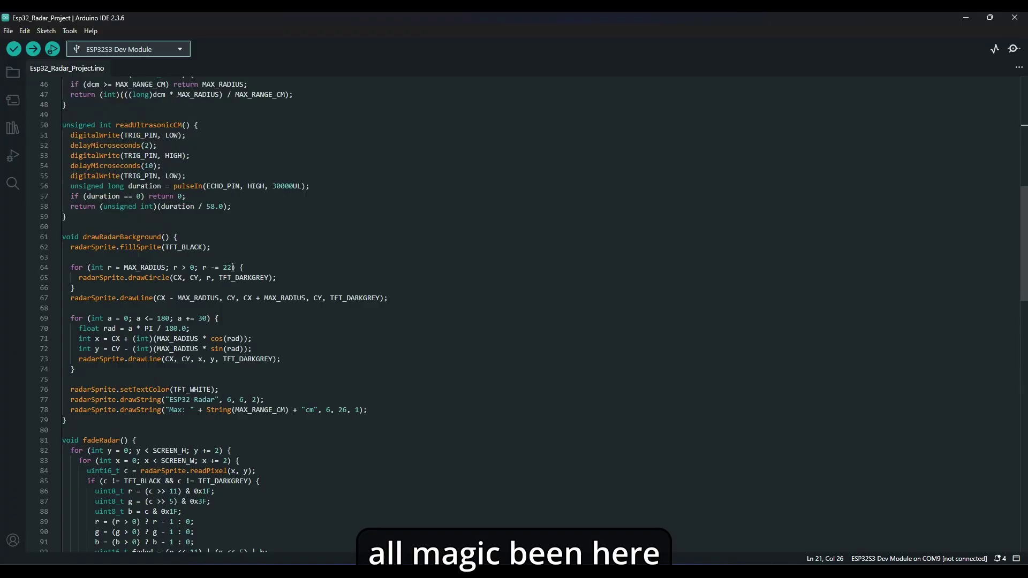
pyautogui.scroll(4, 228, 269)
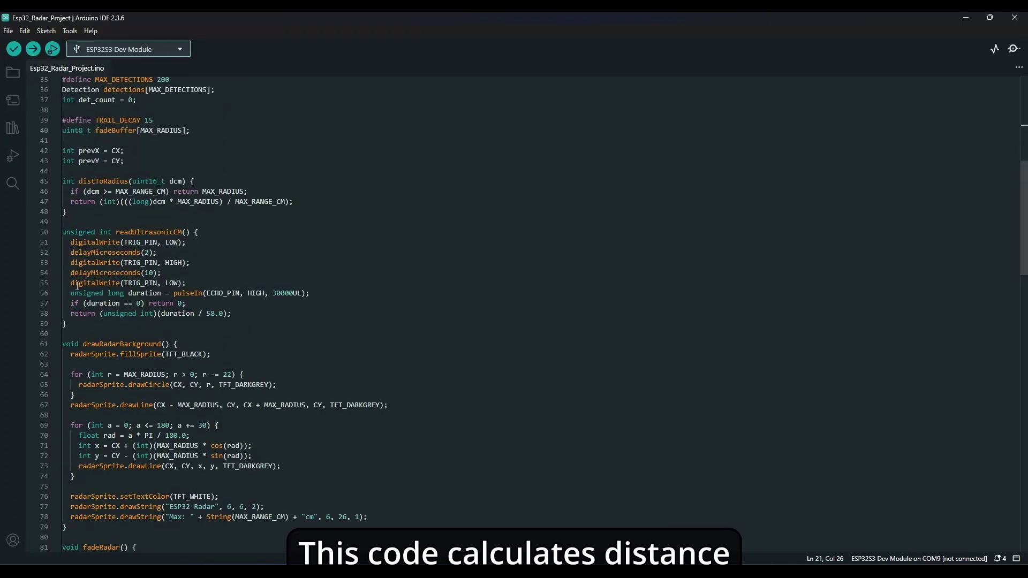